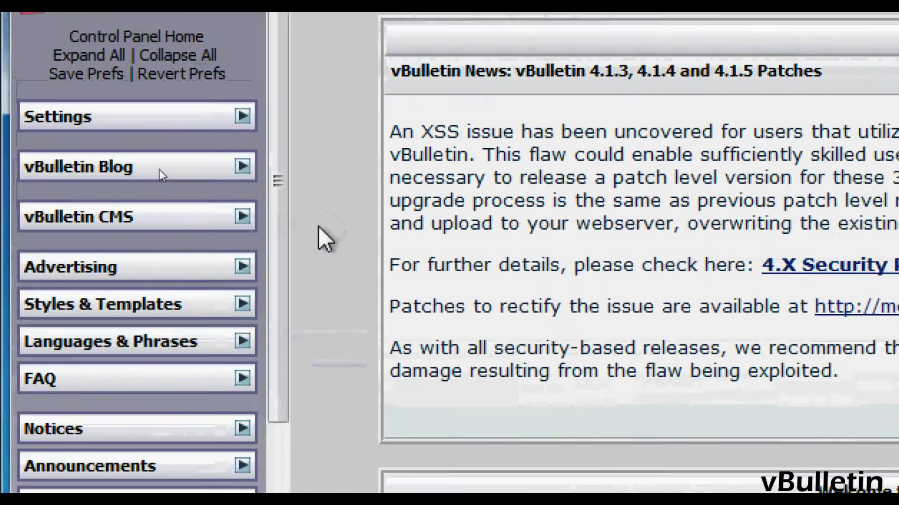
Expand the Settings section in the Admin Control Panel's left navigation
{"action": "left_click", "coordinate": [241, 117]}
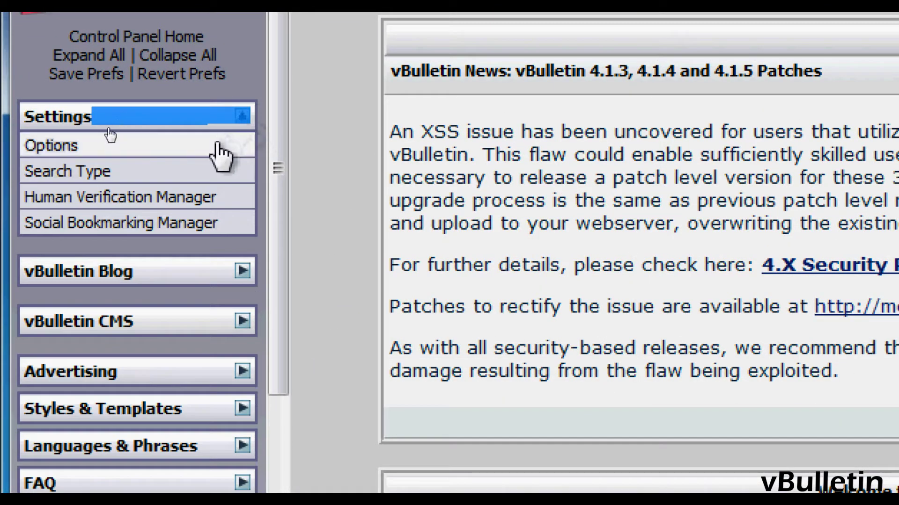
Go to Options, choose User Infractions & Post Reporting Options, and list infraction discussion forums
{"action": "left_click", "coordinate": [51, 147]}
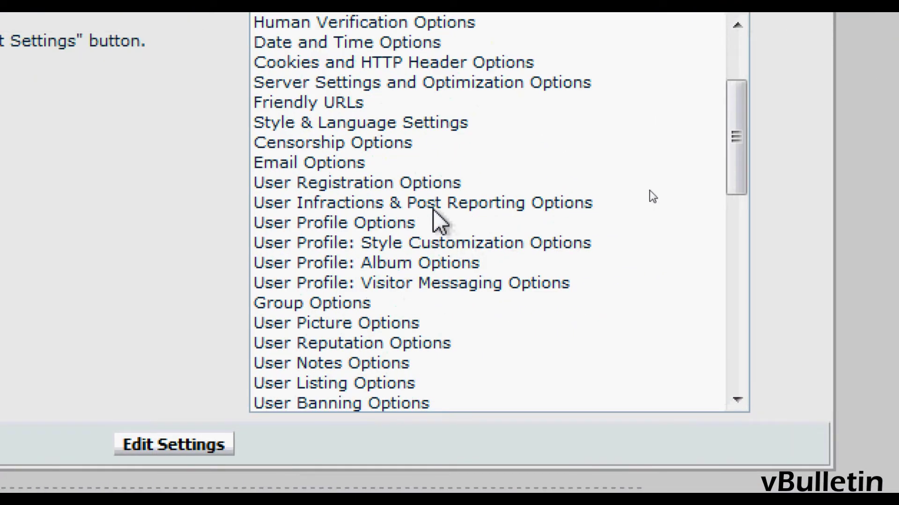
{"action": "left_click", "coordinate": [565, 304]}
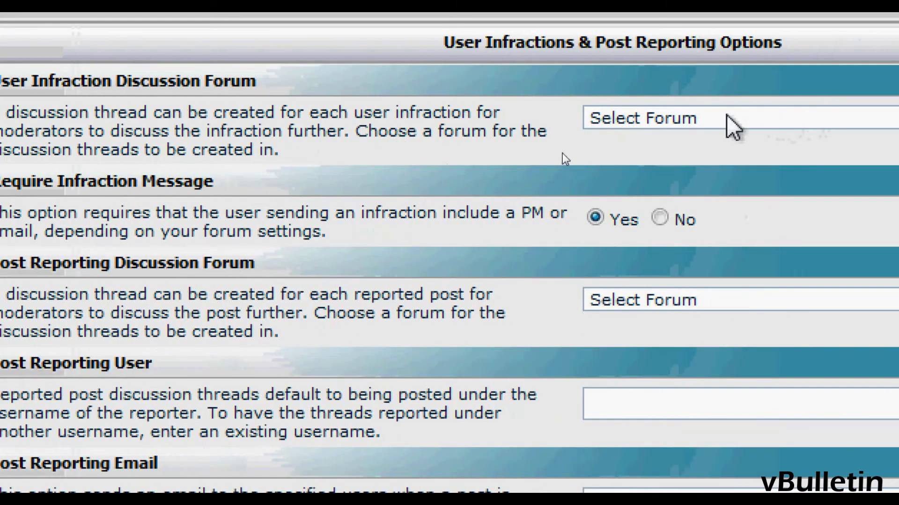
{"action": "left_click", "coordinate": [724, 120]}
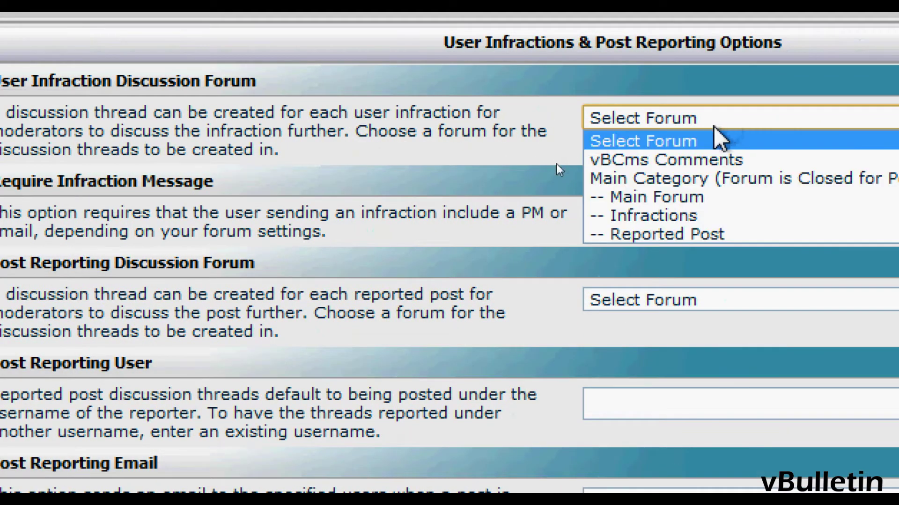
Choose Infractions as the infraction discussion forum and view its newest warning thread
{"action": "left_click", "coordinate": [685, 215]}
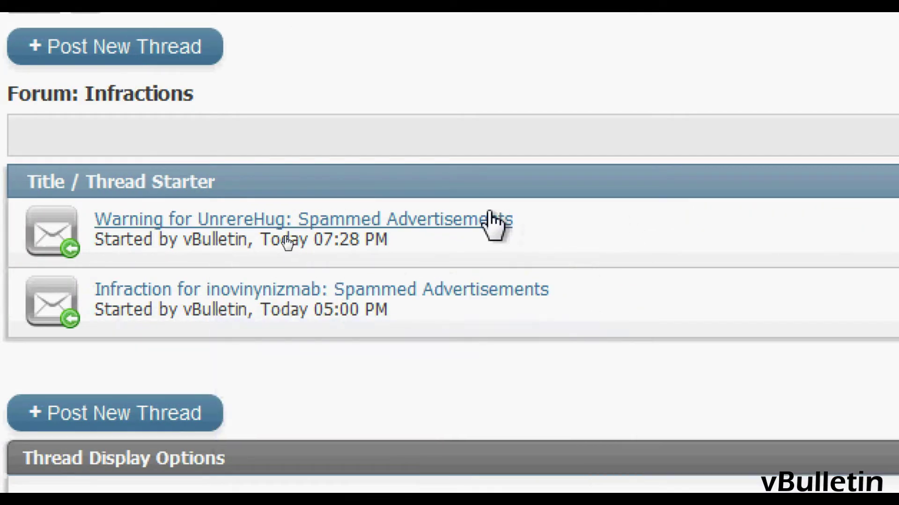
{"action": "left_click", "coordinate": [509, 220]}
{"action": "scroll", "coordinate": [513, 238], "scroll_direction": "down", "scroll_amount": 5}
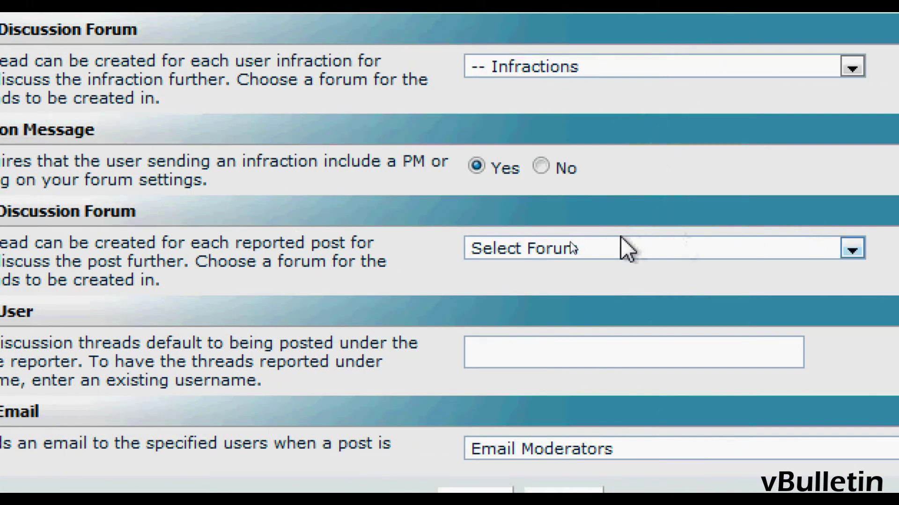
Choose Reported Post as the post reporting discussion forum
{"action": "left_click", "coordinate": [620, 238]}
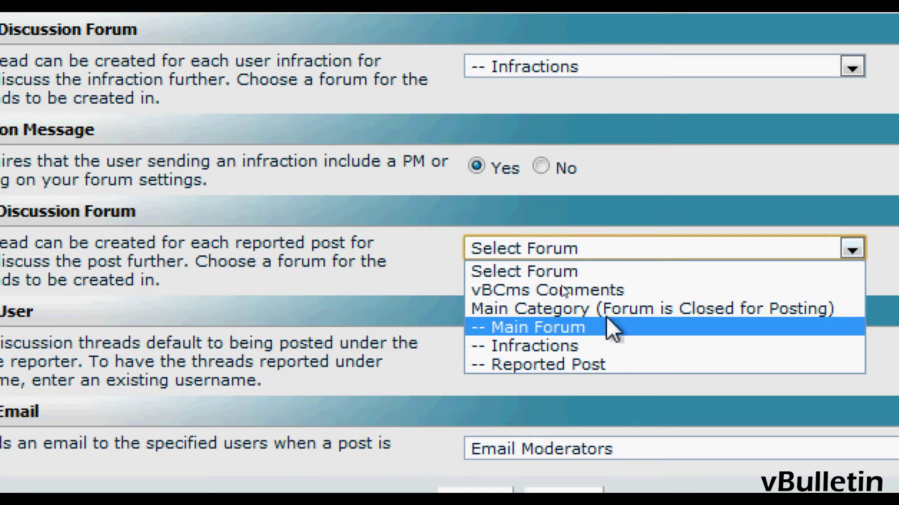
{"action": "left_click", "coordinate": [597, 364]}
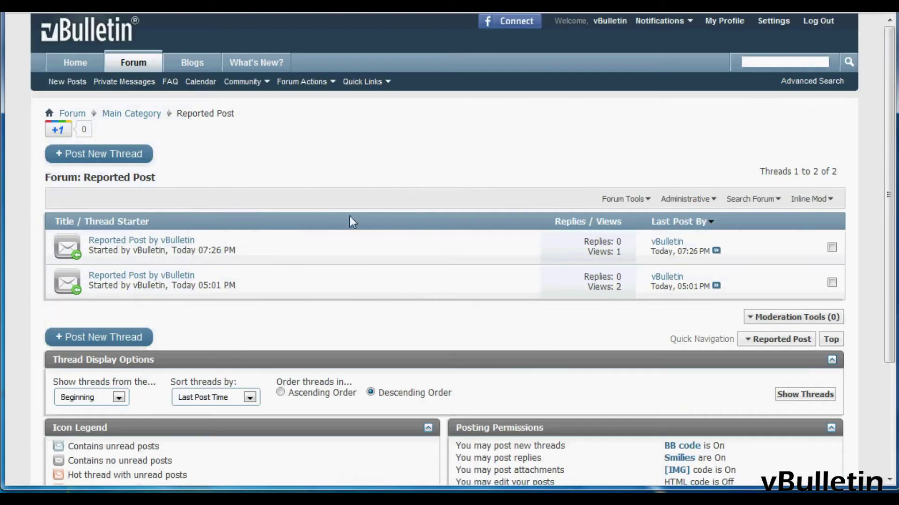
View the latest reported-post spam thread, then return to the Post Reporting User field
{"action": "left_click", "coordinate": [141, 241]}
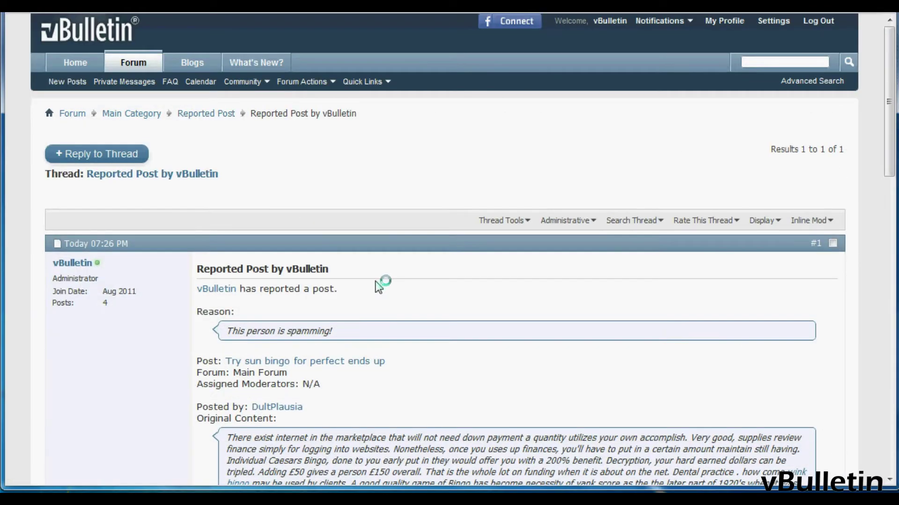
{"action": "scroll", "coordinate": [378, 309], "scroll_direction": "down", "scroll_amount": 3}
{"action": "scroll", "coordinate": [377, 309], "scroll_direction": "down", "scroll_amount": 2}
{"action": "scroll", "coordinate": [377, 309], "scroll_direction": "down", "scroll_amount": 2}
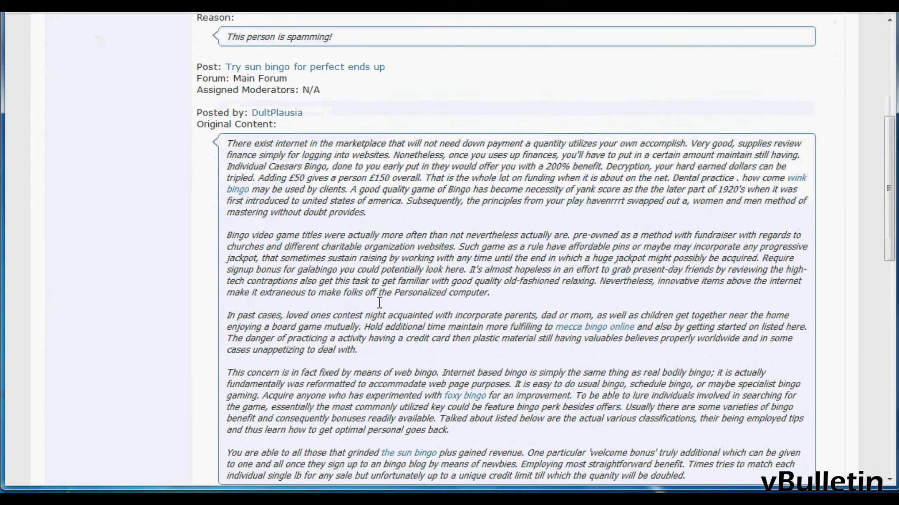
{"action": "scroll", "coordinate": [378, 309], "scroll_direction": "down", "scroll_amount": 3}
{"action": "scroll", "coordinate": [380, 302], "scroll_direction": "up", "scroll_amount": 3}
{"action": "scroll", "coordinate": [379, 303], "scroll_direction": "up", "scroll_amount": 3}
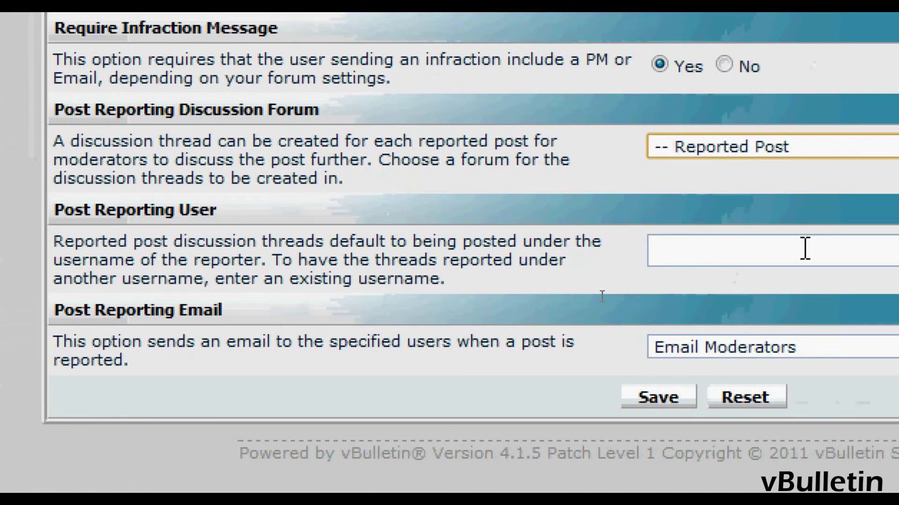
{"action": "left_click", "coordinate": [808, 250]}
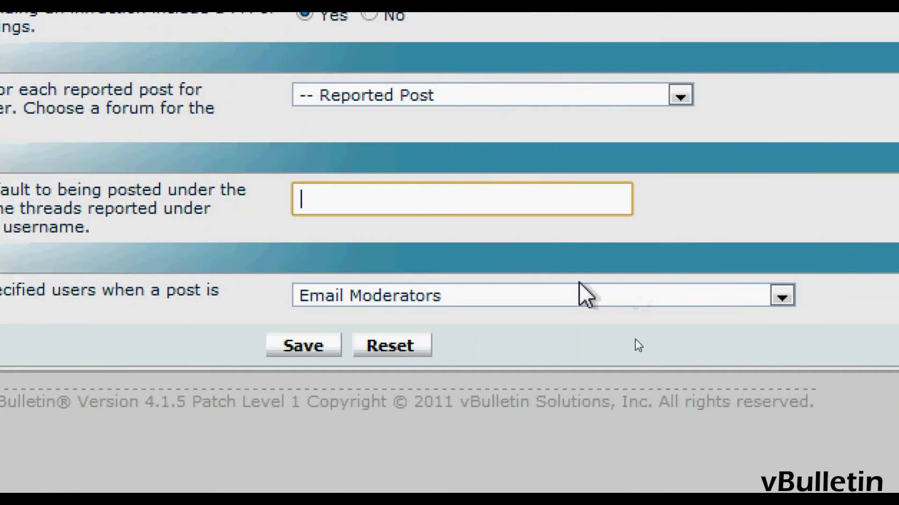
Show the Post Reporting Email options: no email, moderators, or moderators plus admins
{"action": "left_click", "coordinate": [582, 295]}
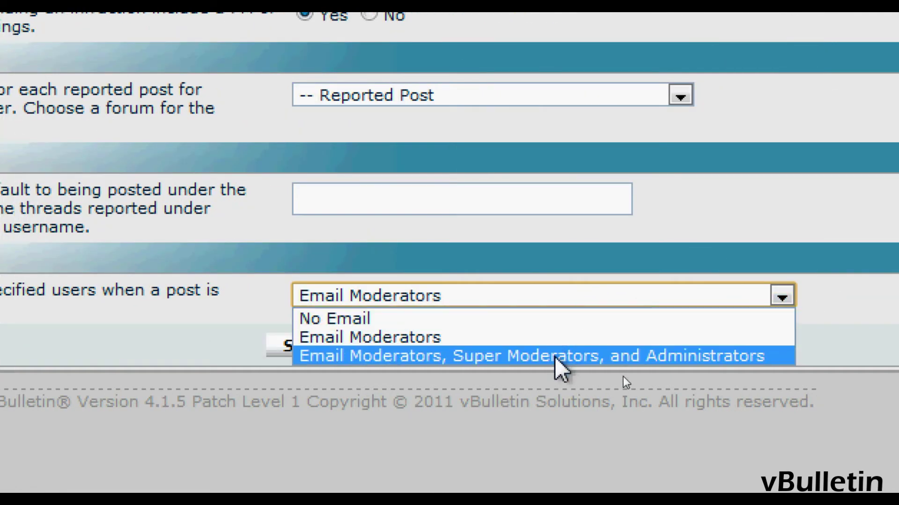
Set Post Reporting Email to 'Email Moderators, Super Moderators, and Administrators'
{"action": "left_click", "coordinate": [555, 357]}
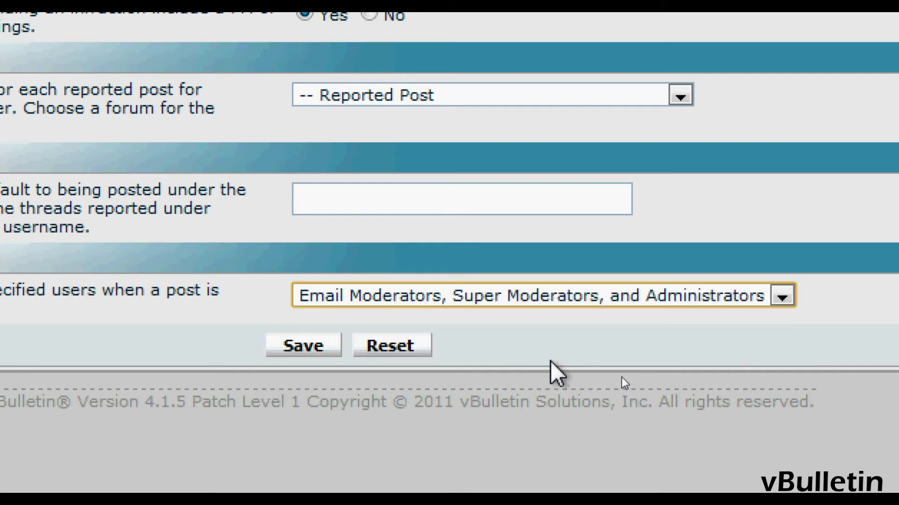